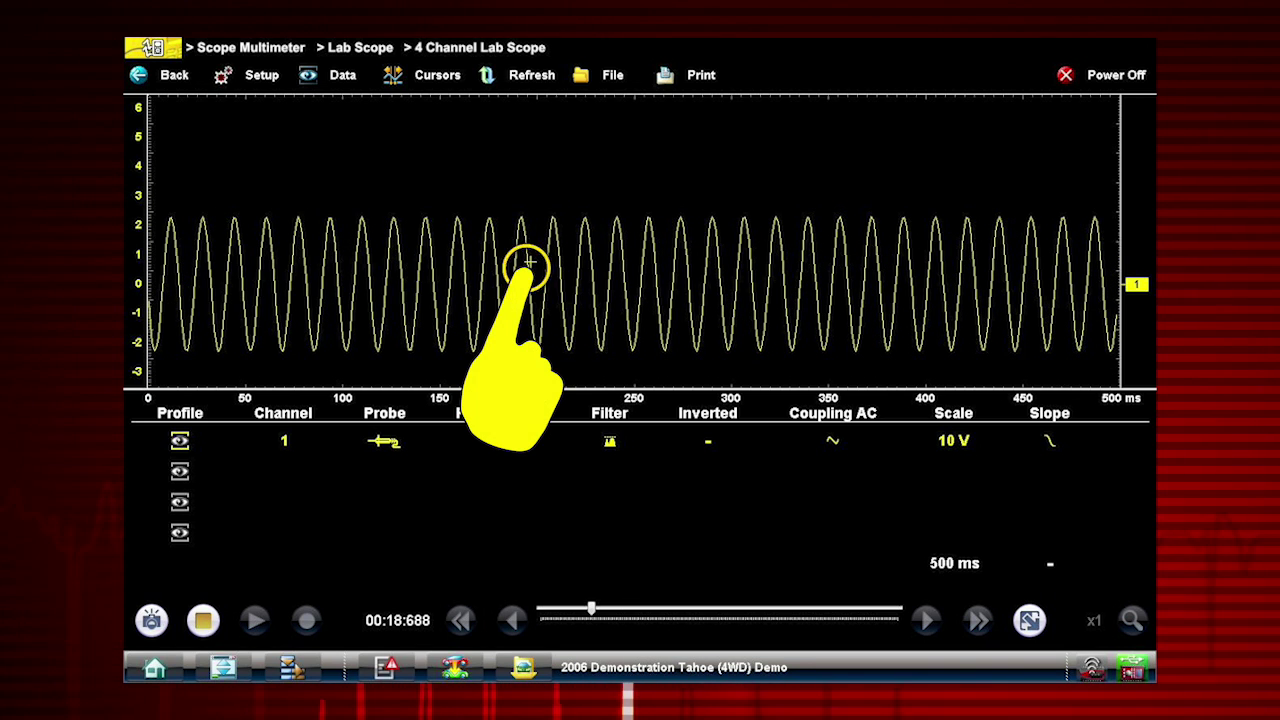
Tap the channel 1 waveform to bring up its Preferences and trigger options
left_click(529, 262)
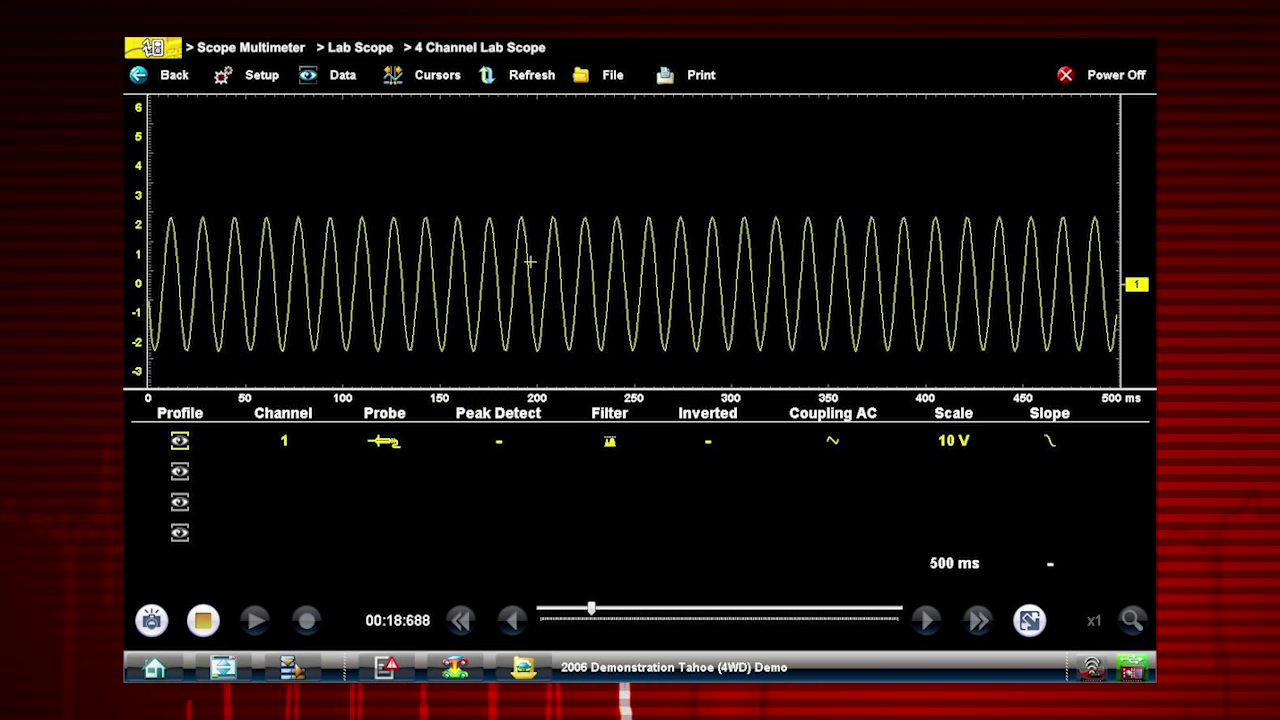